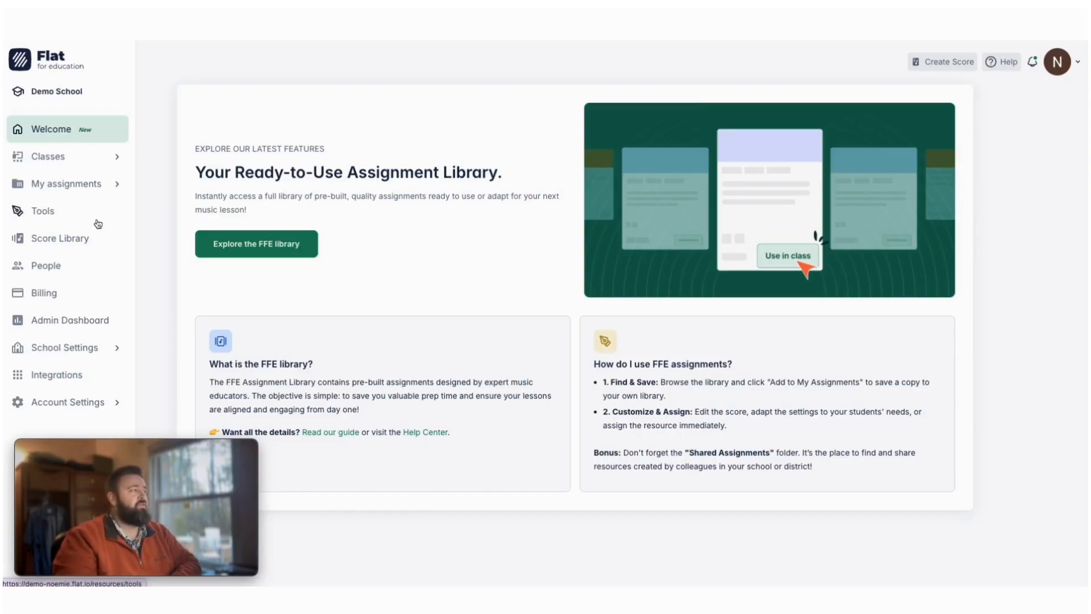
- Open the PDF import dialog from the Score Library, review its file requirements, and close it
left_click(76, 248)
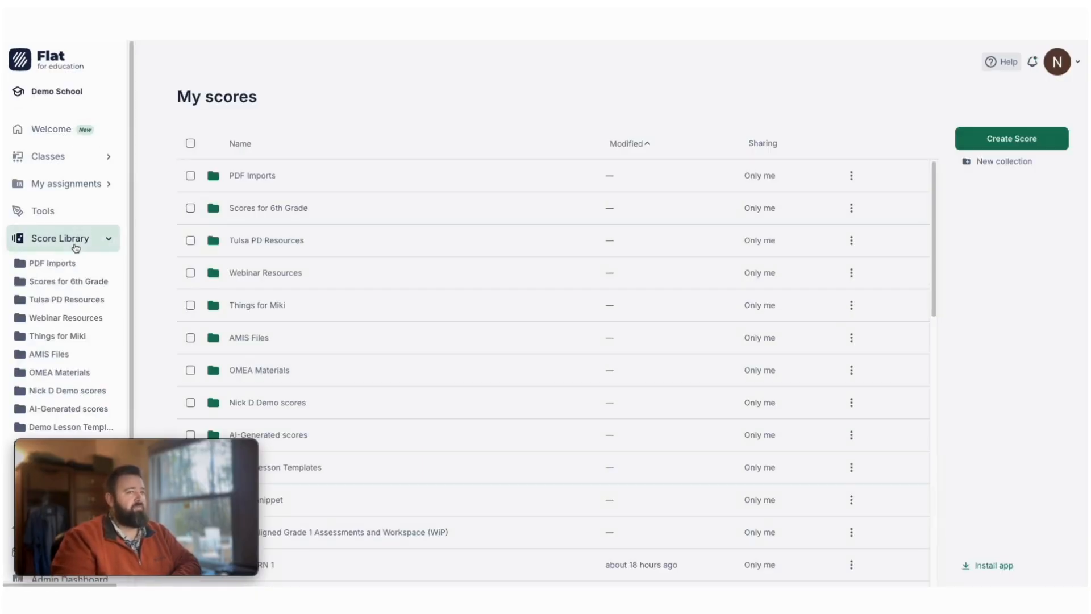
left_click(1011, 142)
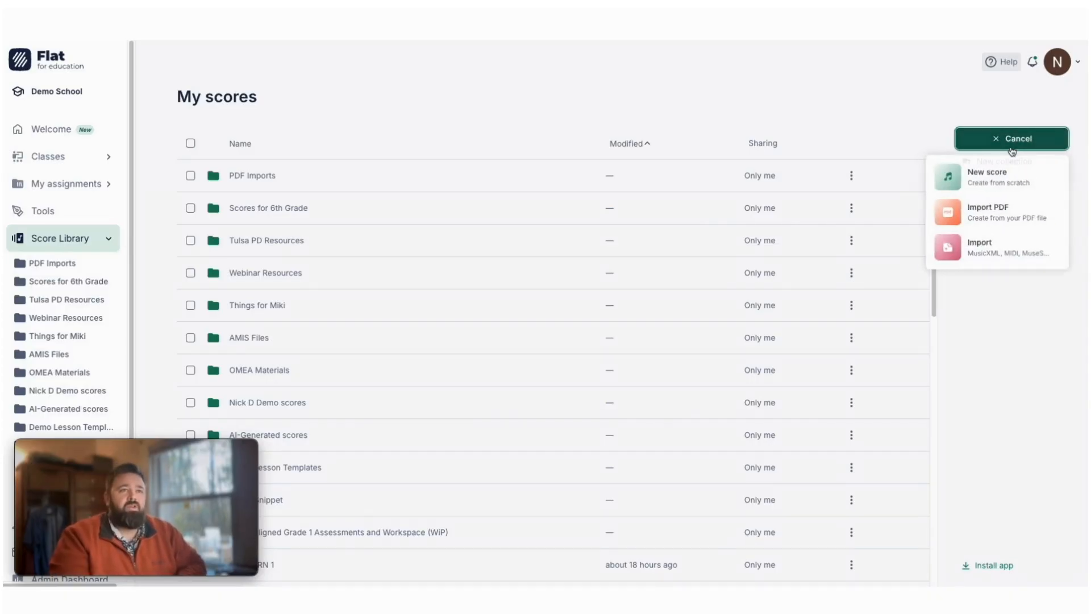
left_click(999, 210)
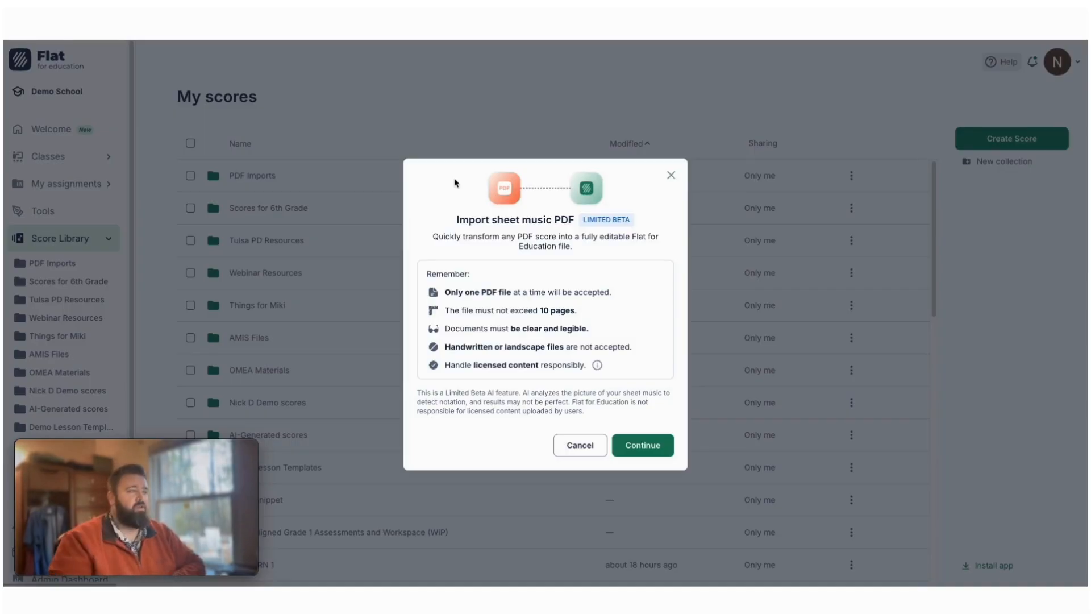
left_click_drag(443, 348, 639, 352)
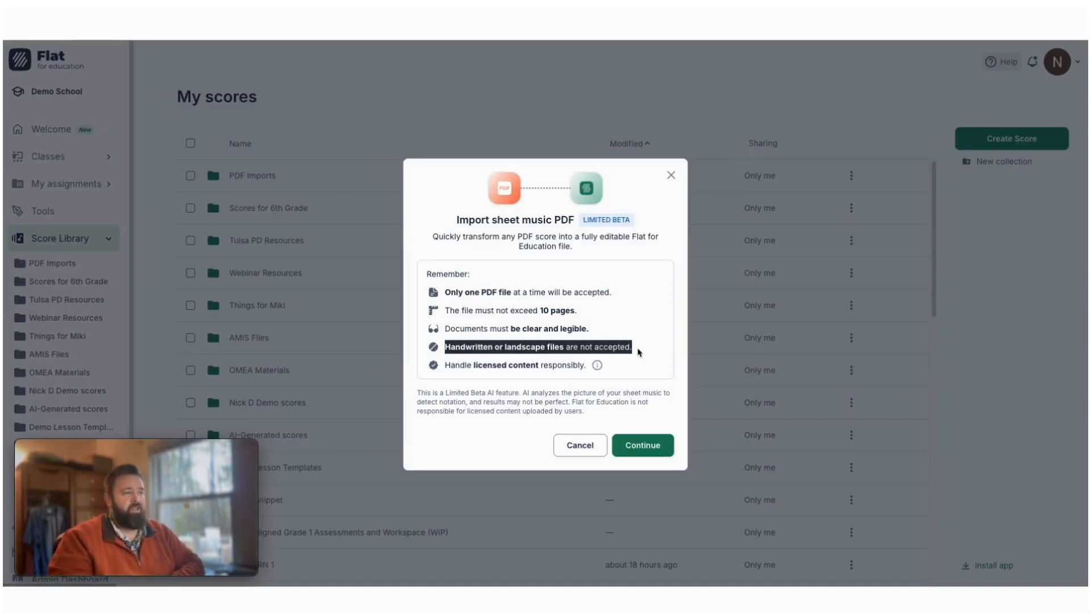
left_click(442, 372)
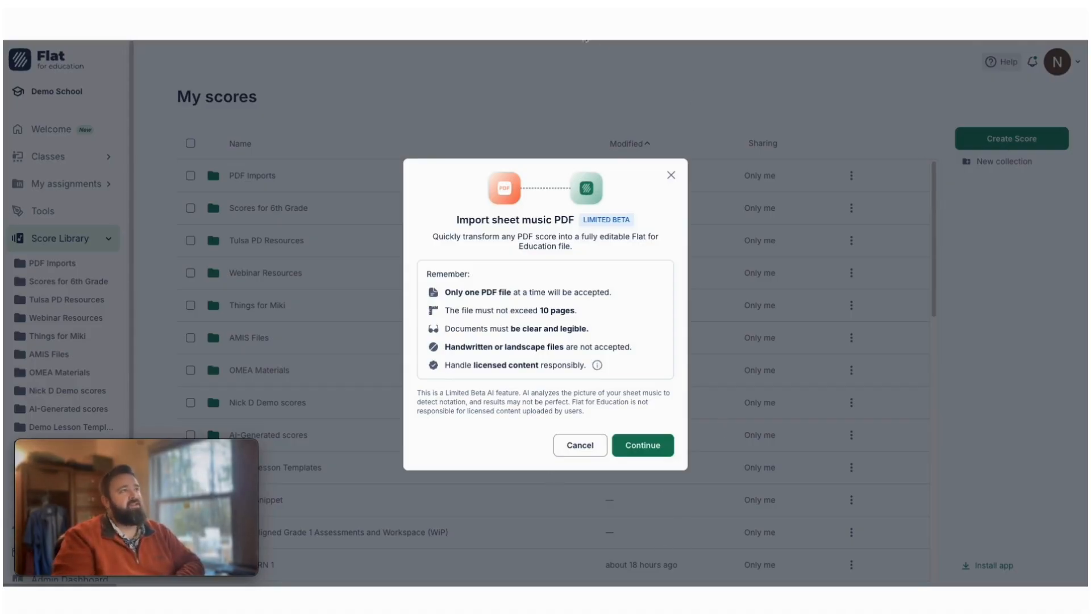
left_click(671, 175)
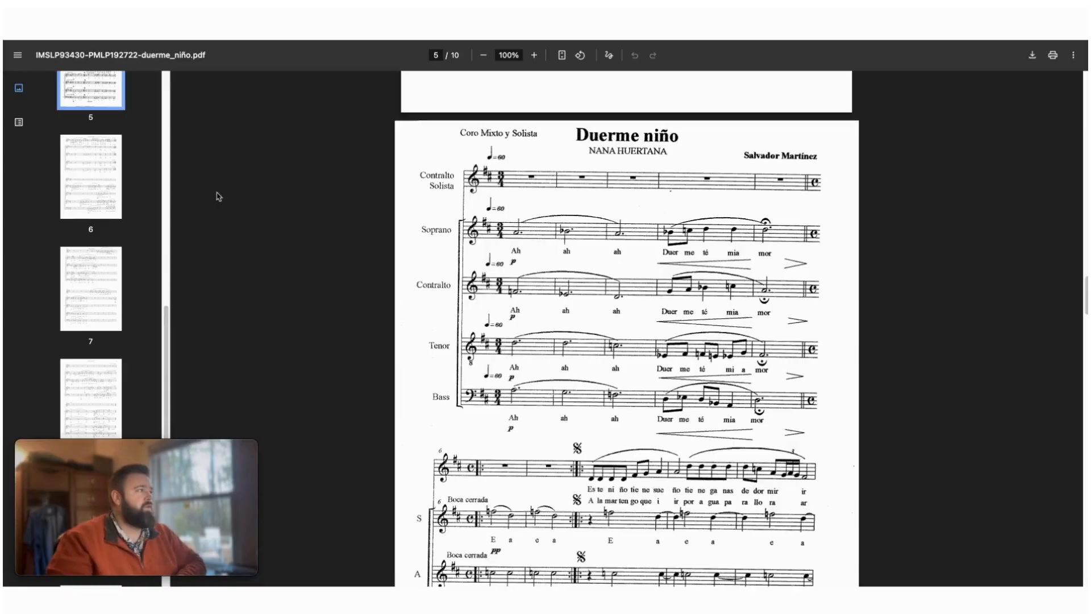
- Switch to the IMSLP Duerme niño PDF and look through its pages to identify which ones contain music
scroll(194, 190, "up", 20)
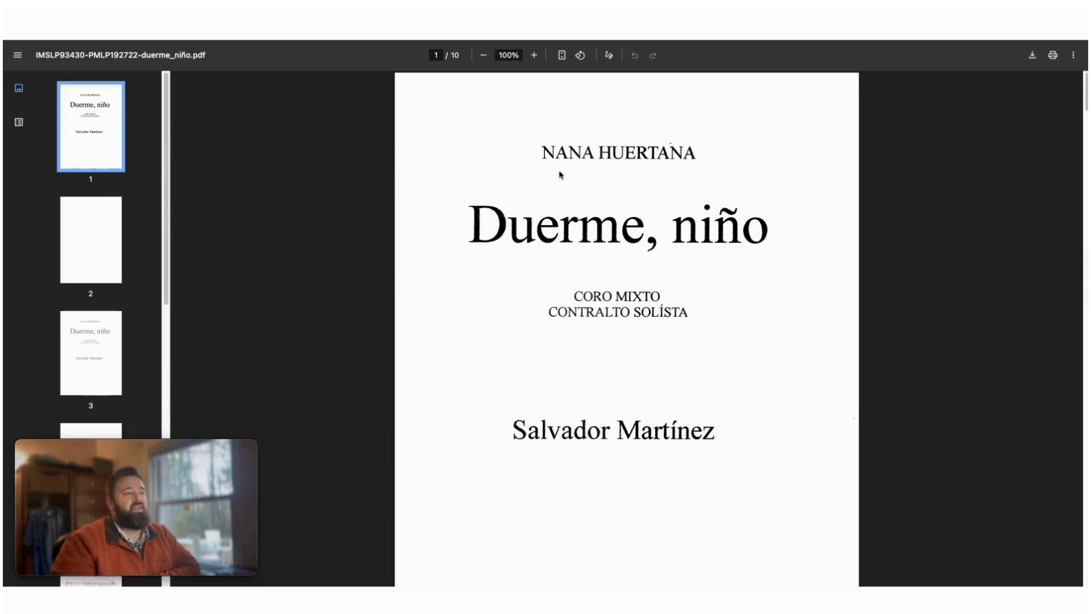
scroll(595, 195, "down", 15)
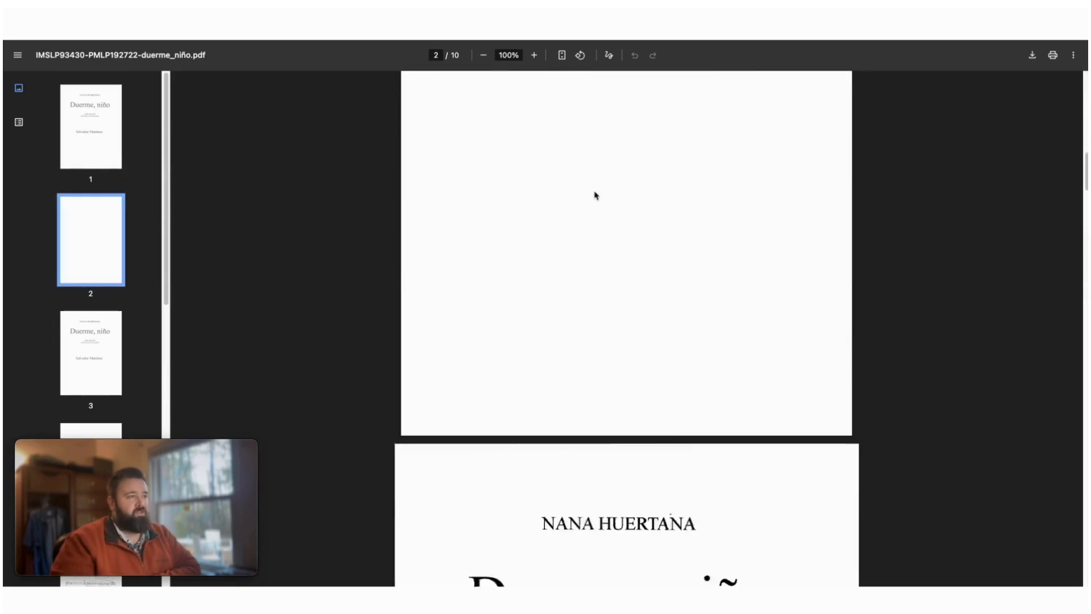
scroll(595, 195, "down", 20)
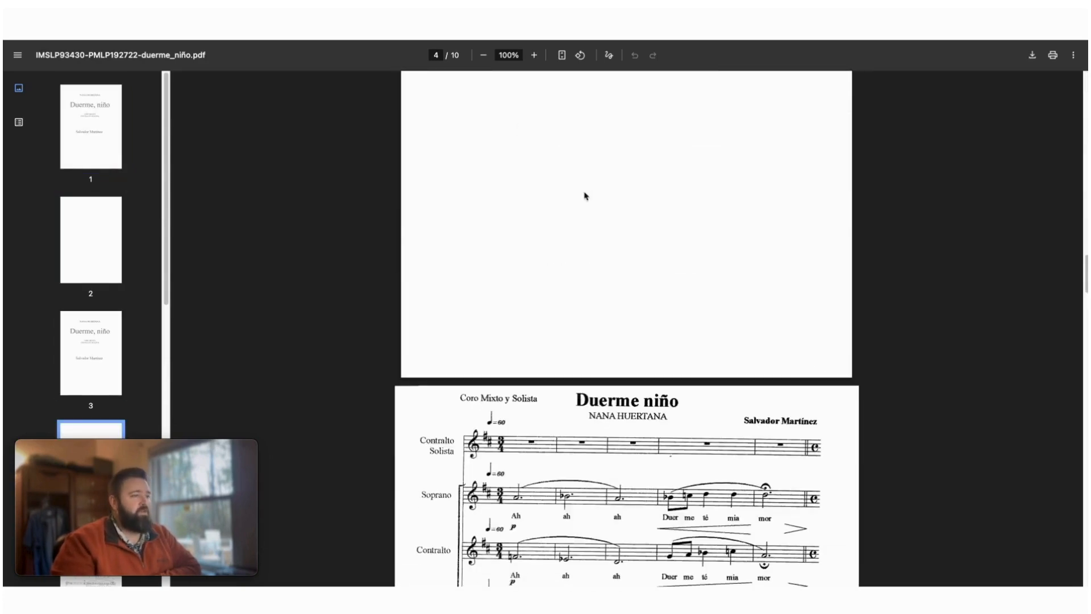
scroll(138, 214, "down", 10)
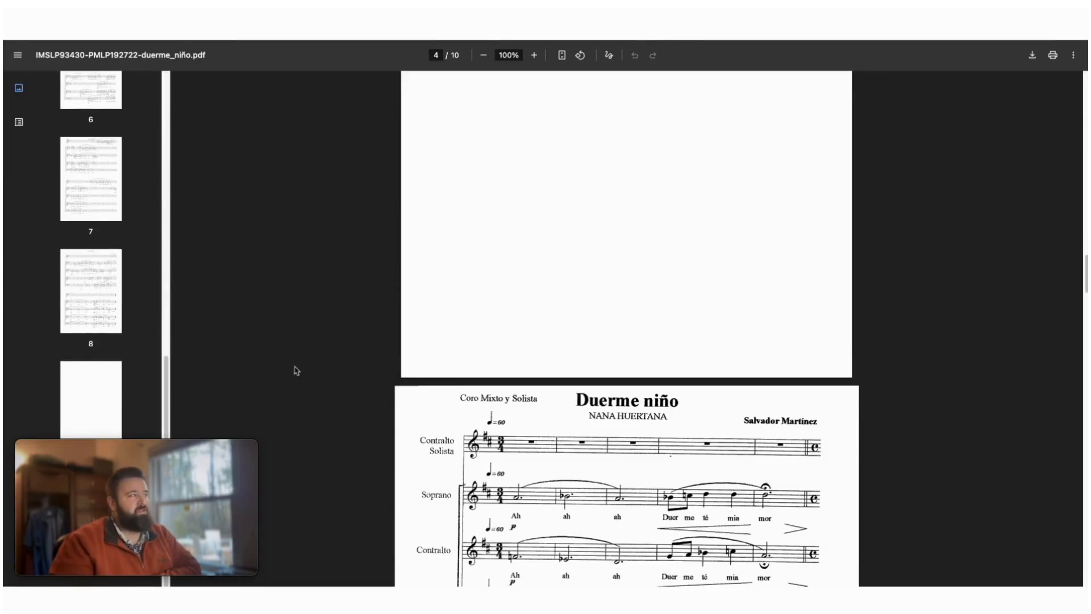
scroll(107, 236, "up", 8)
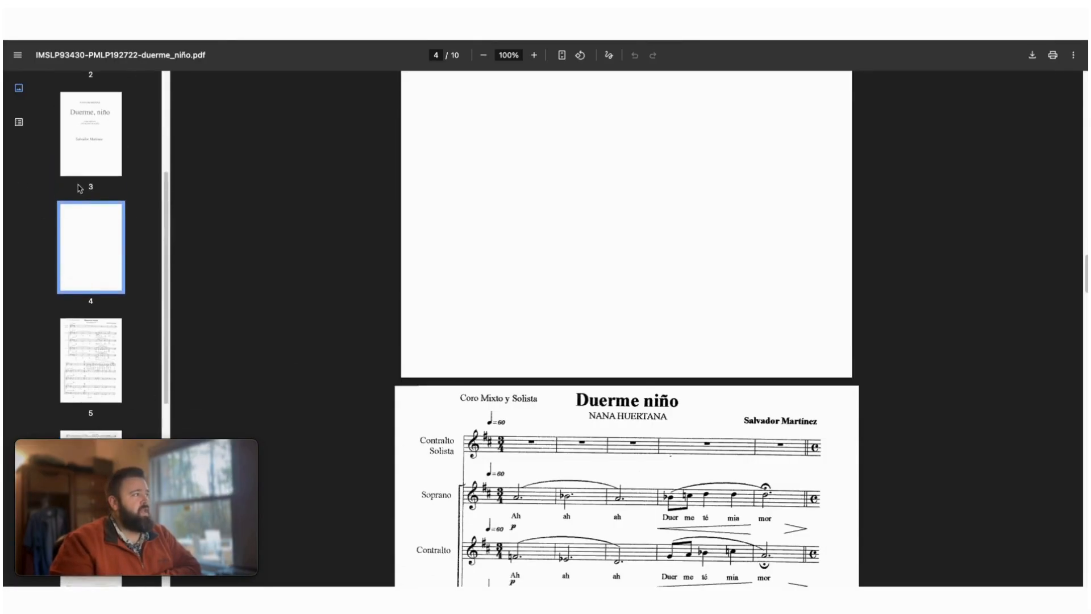
scroll(80, 188, "up", 2)
scroll(91, 189, "down", 5)
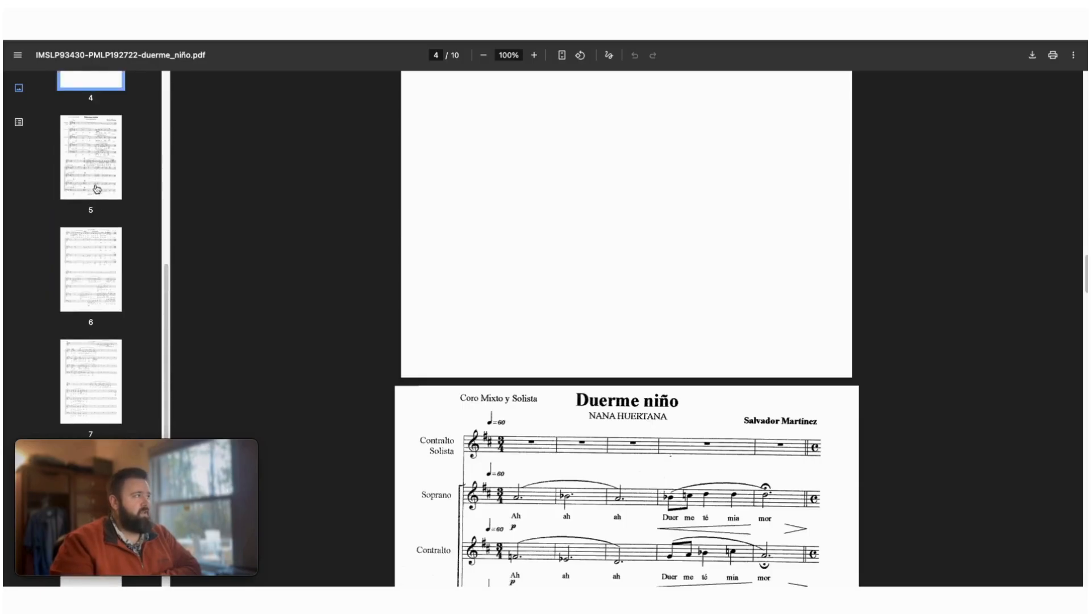
scroll(93, 244, "down", 4)
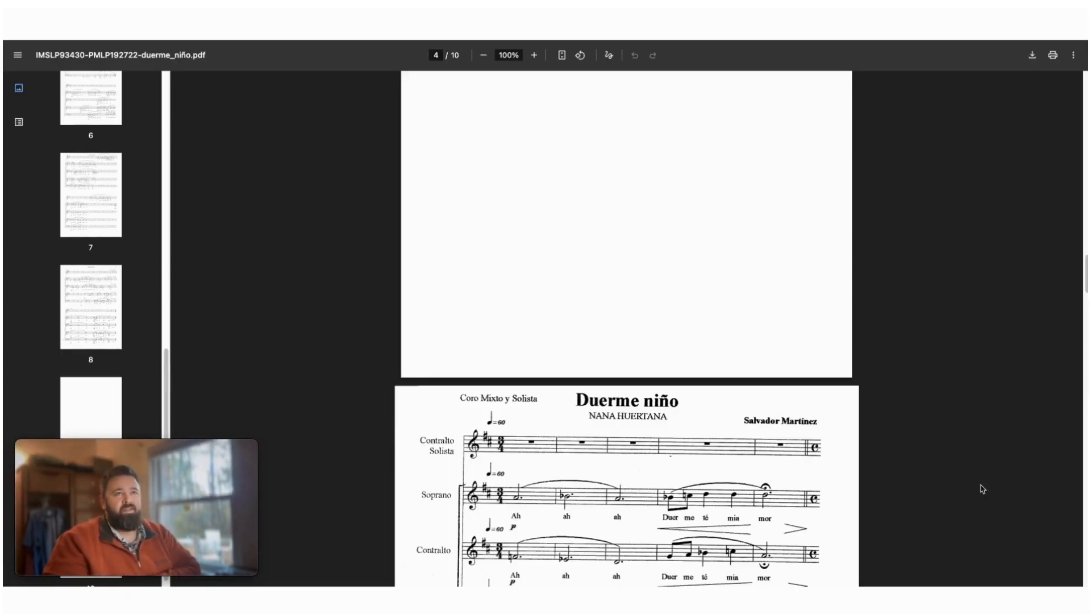
- Save only pages 5-8 of the PDF as a new PDF named "Duerme, nino" in Downloads
left_click(1052, 55)
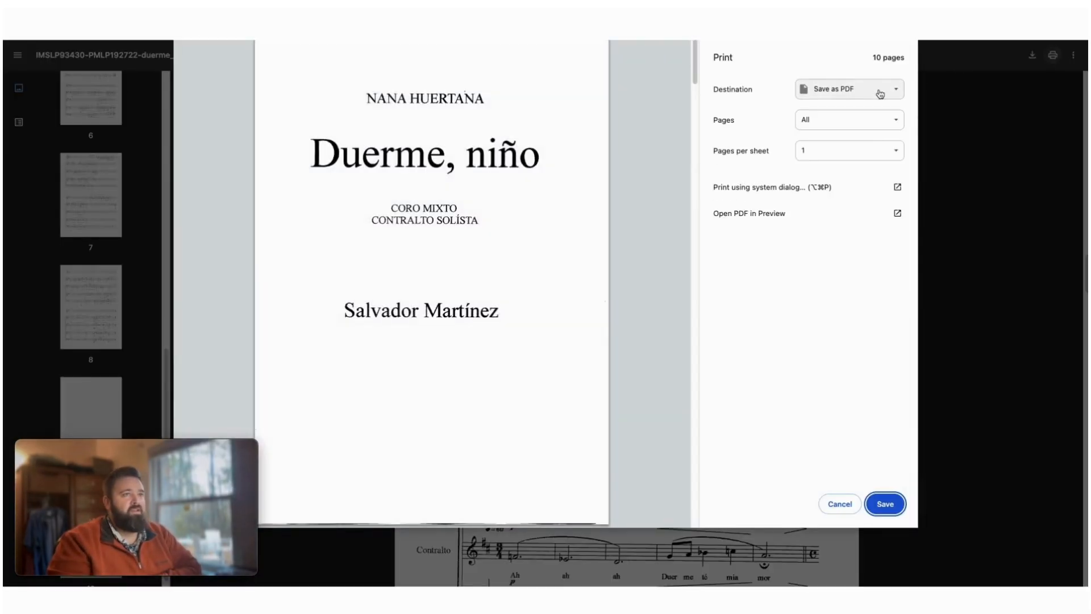
left_click(836, 119)
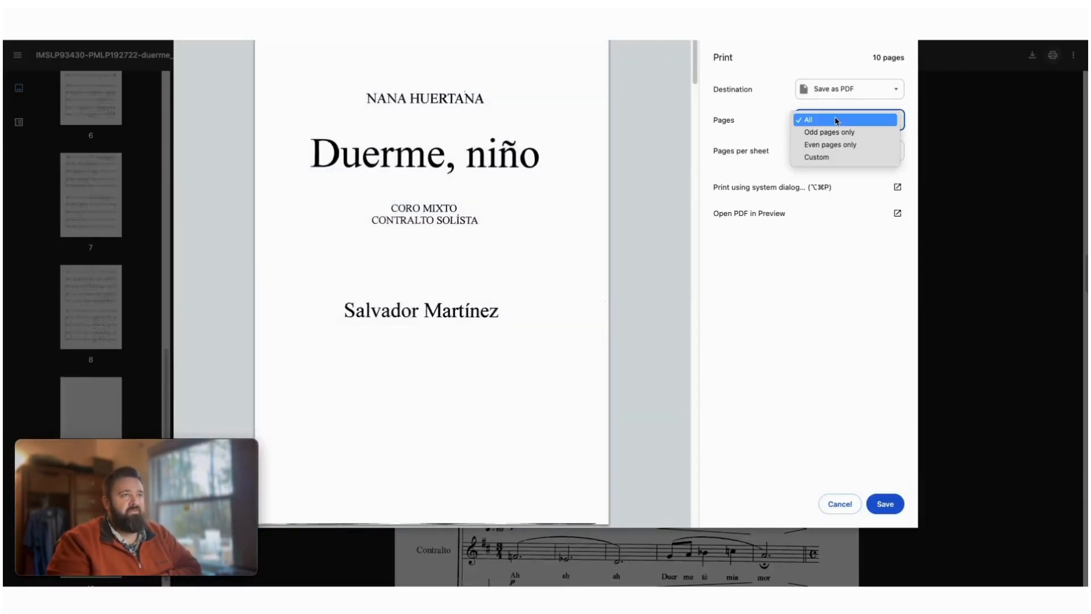
left_click(821, 157)
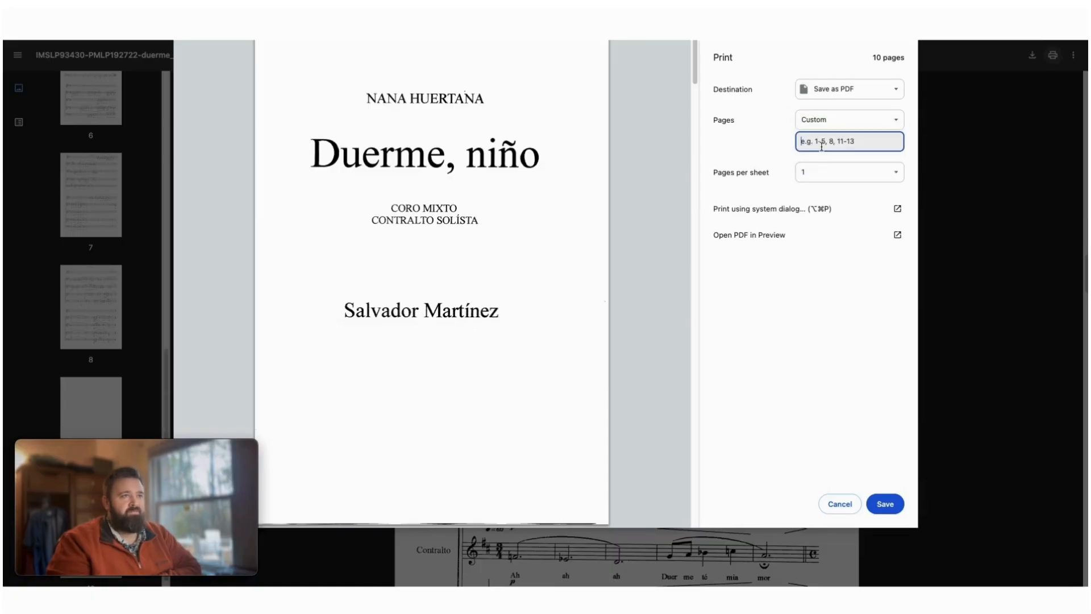
type("5-8")
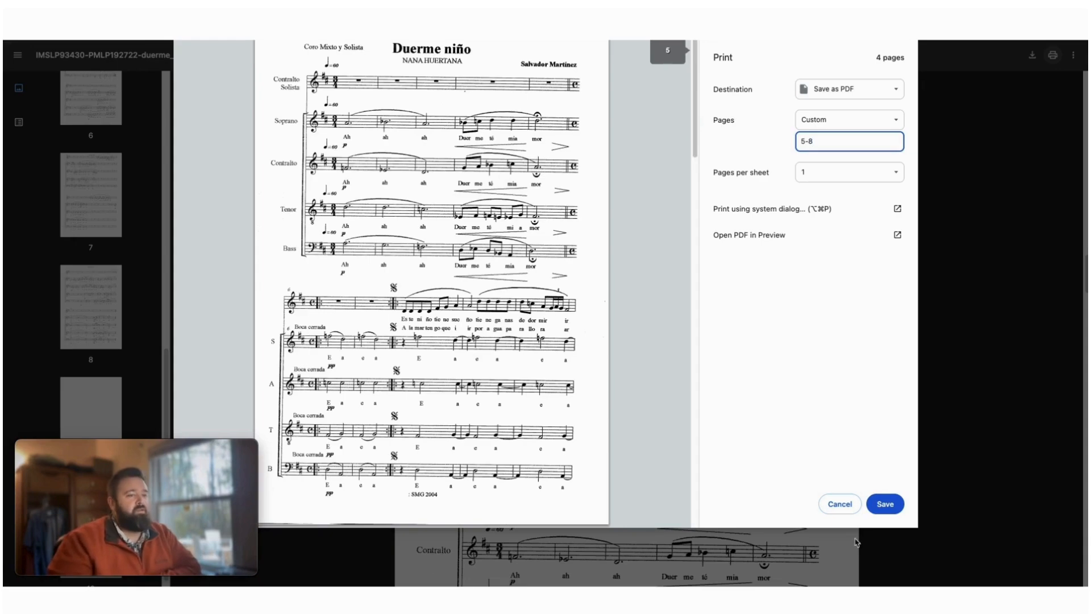
left_click(891, 504)
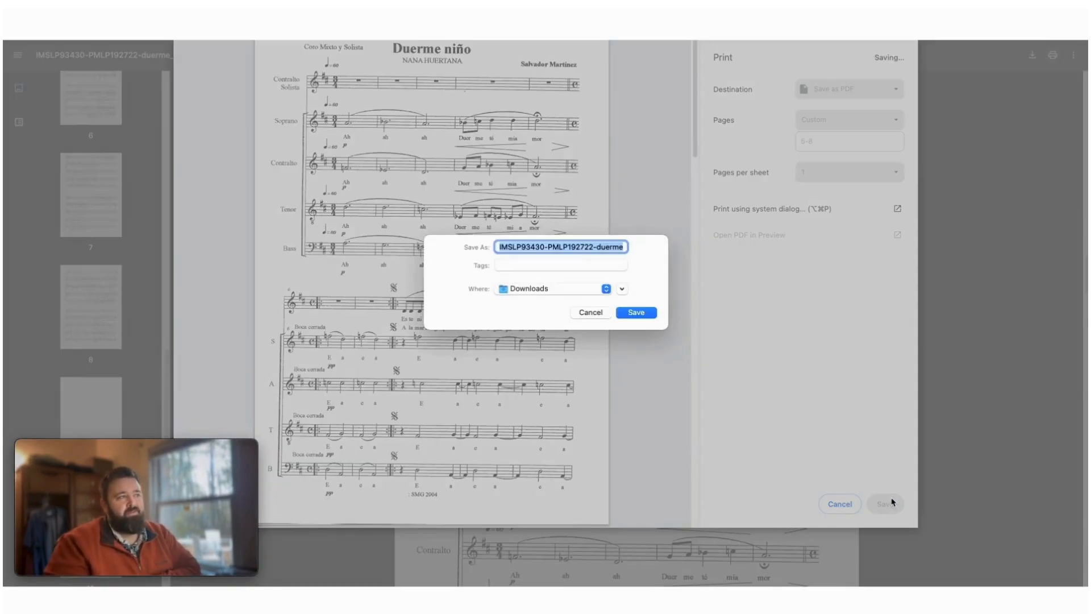
key("BackSpace")
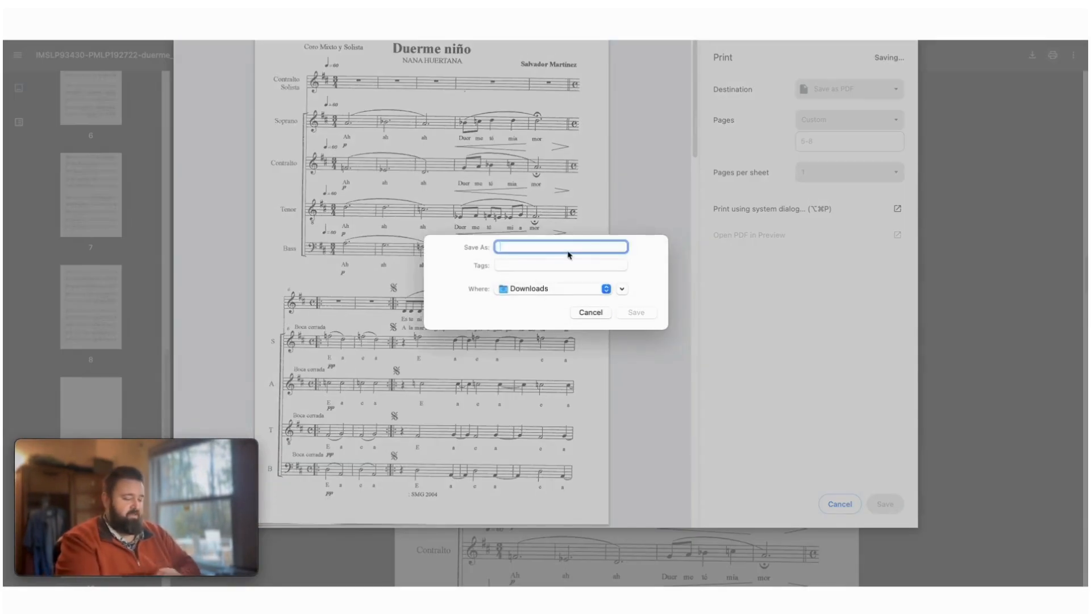
type("Duerme, nino")
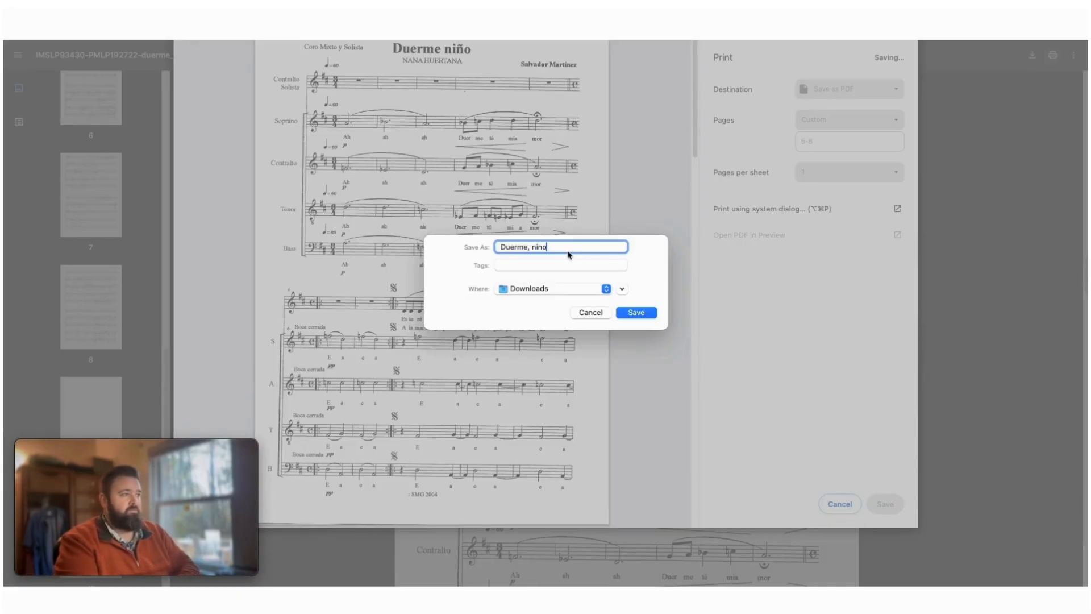
left_click(640, 313)
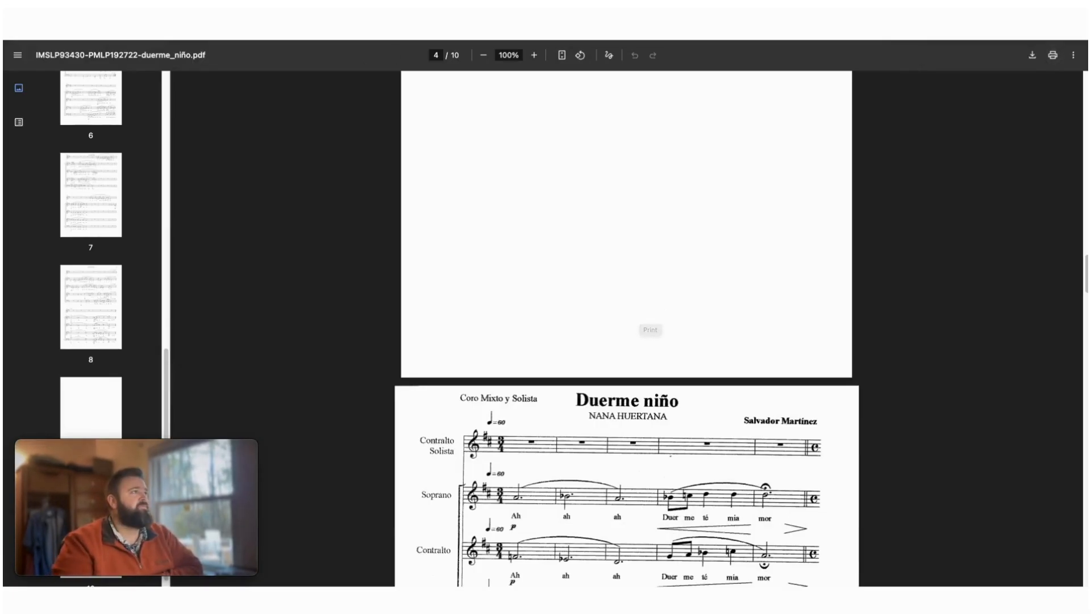
- Switch to Flat for Education and import Duerme, nino.pdf from Downloads into the PDF Imports collection
left_click(363, 39)
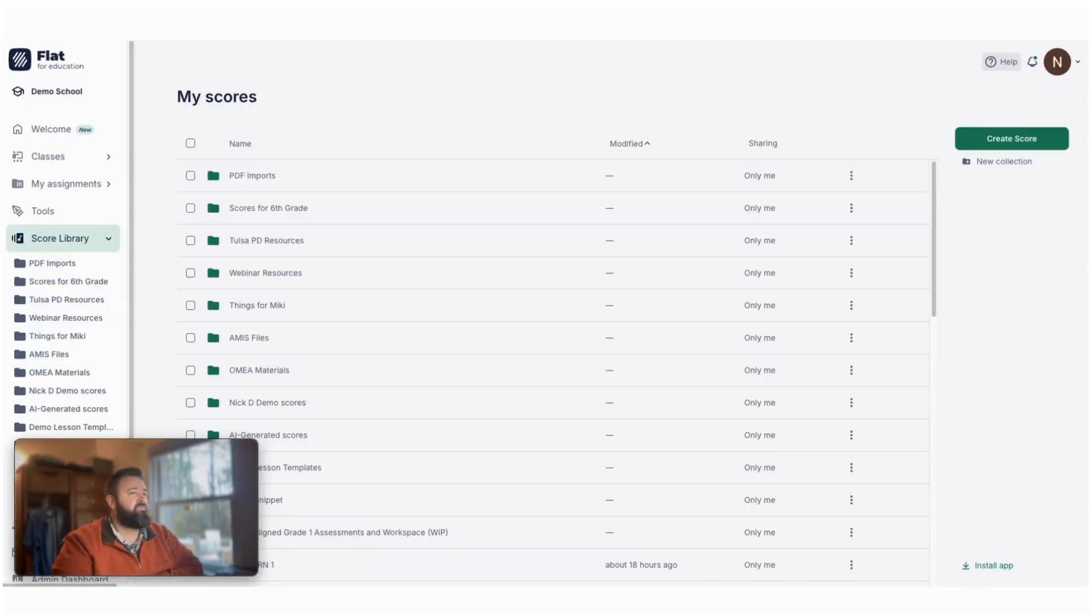
left_click(269, 177)
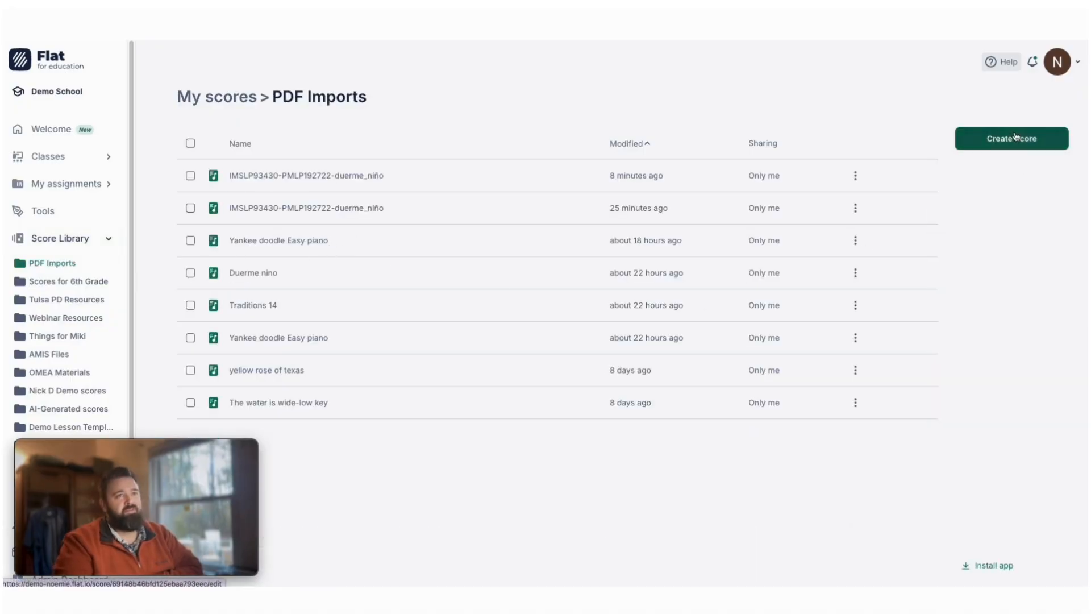
left_click(971, 139)
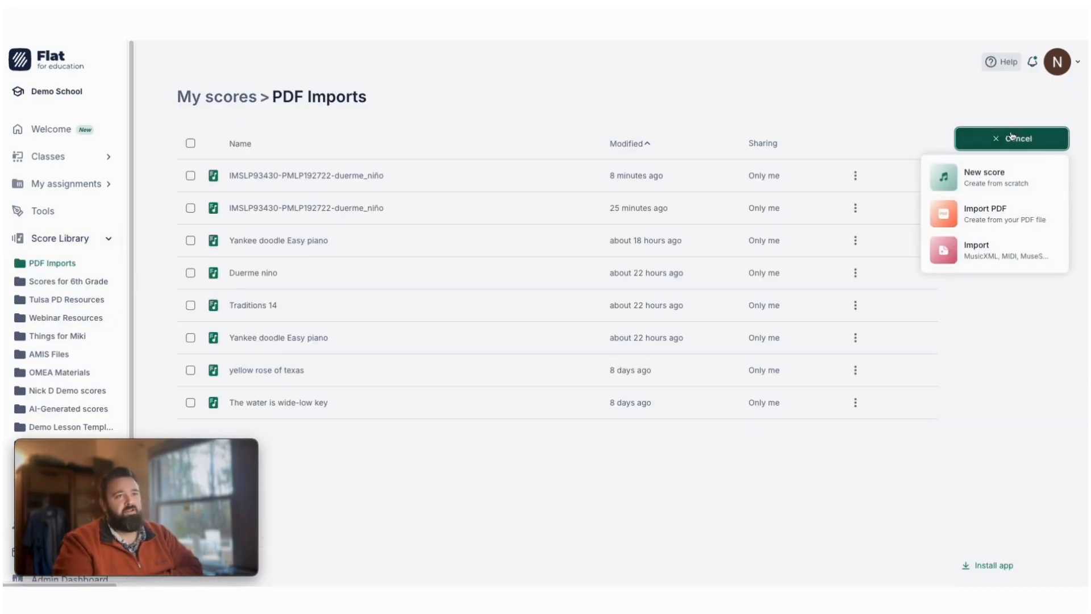
left_click(956, 220)
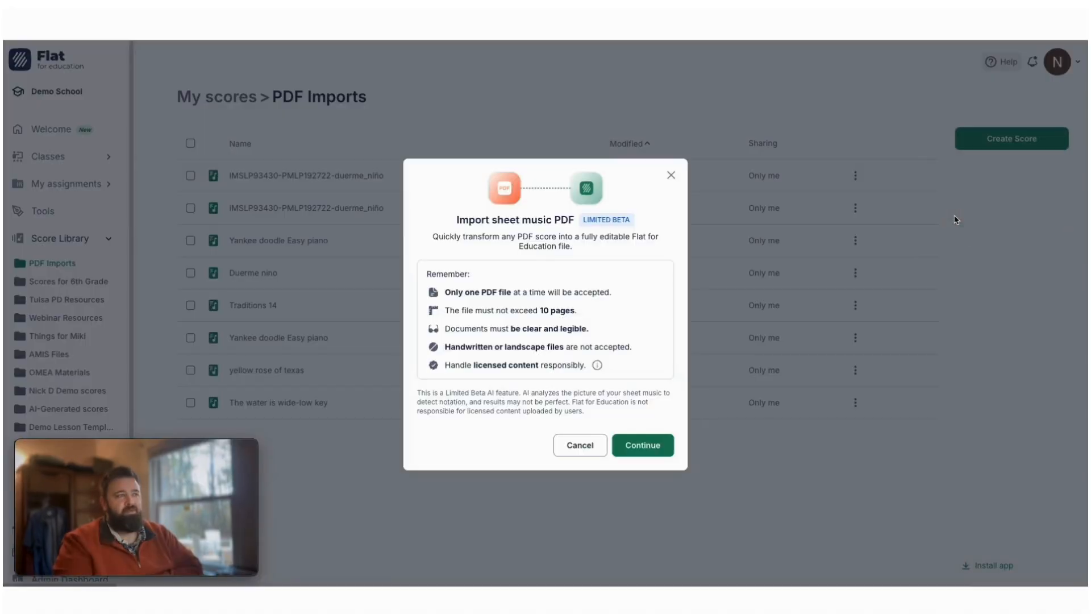
left_click(628, 446)
left_click(496, 221)
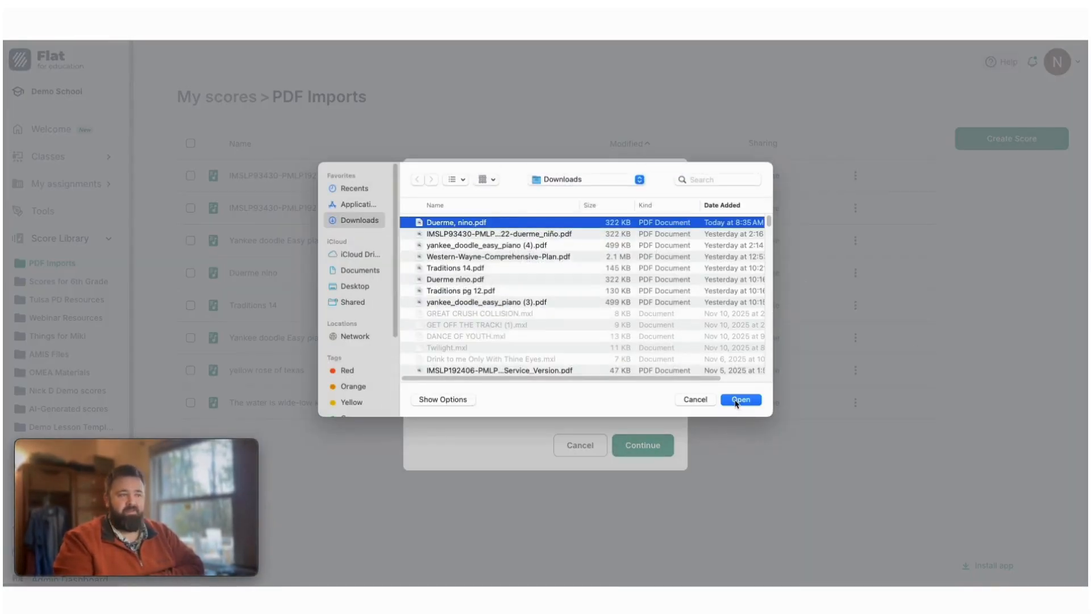
left_click(736, 401)
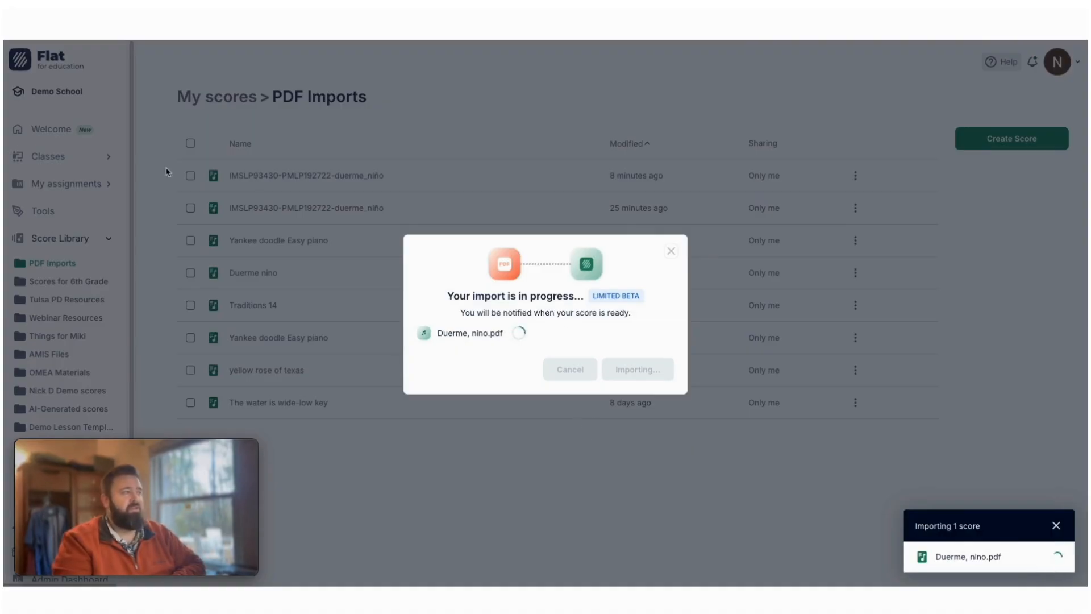
- Tile the two browser windows side by side, with the source PDF on the left half and Flat on the right half
left_click(50, 33)
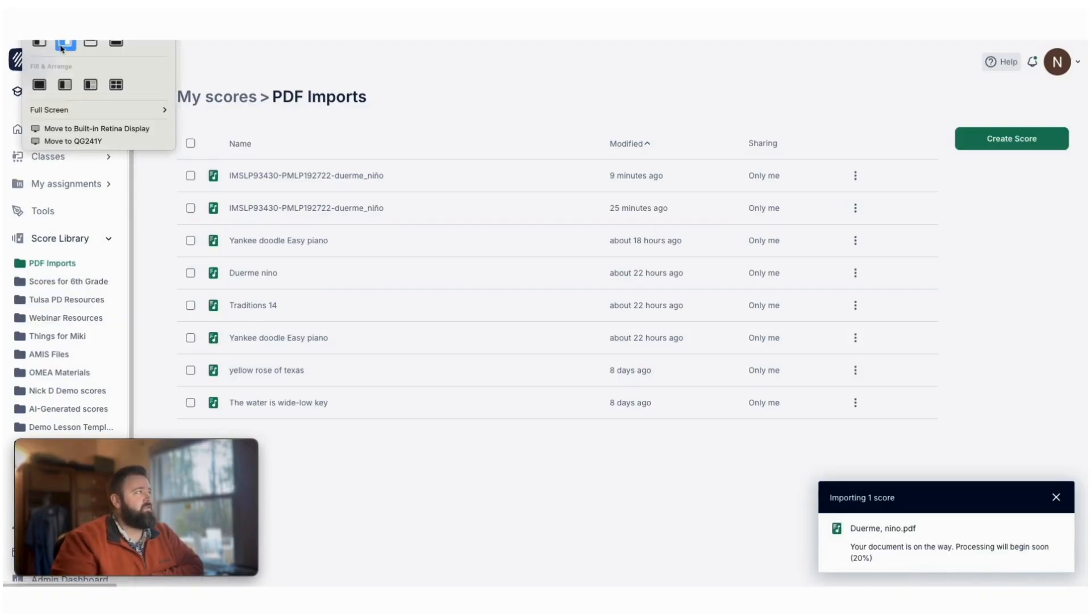
left_click(63, 48)
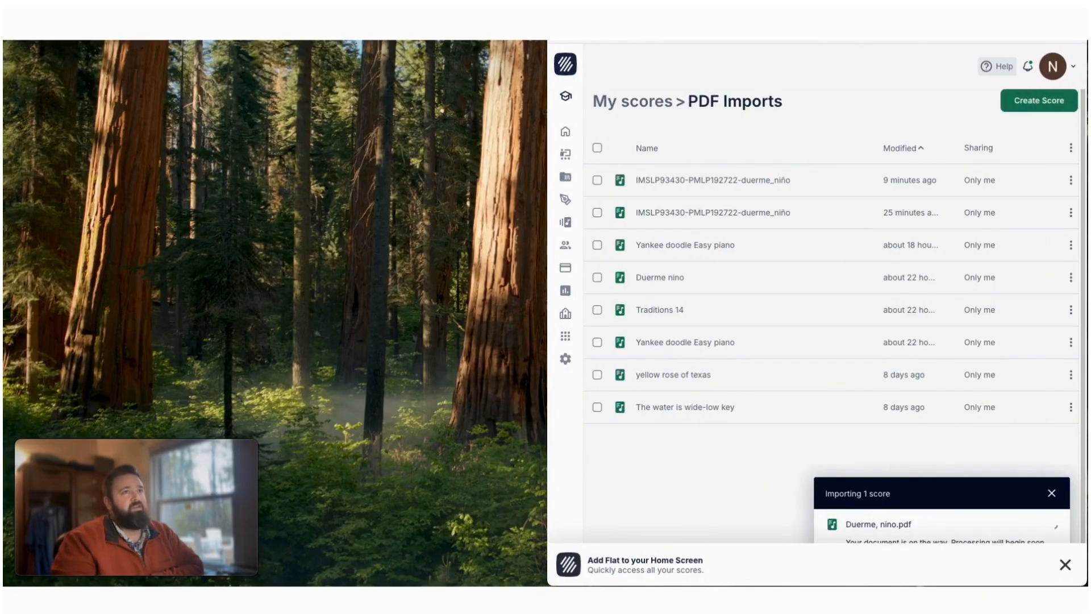
left_click_drag(864, 17, 241, 73)
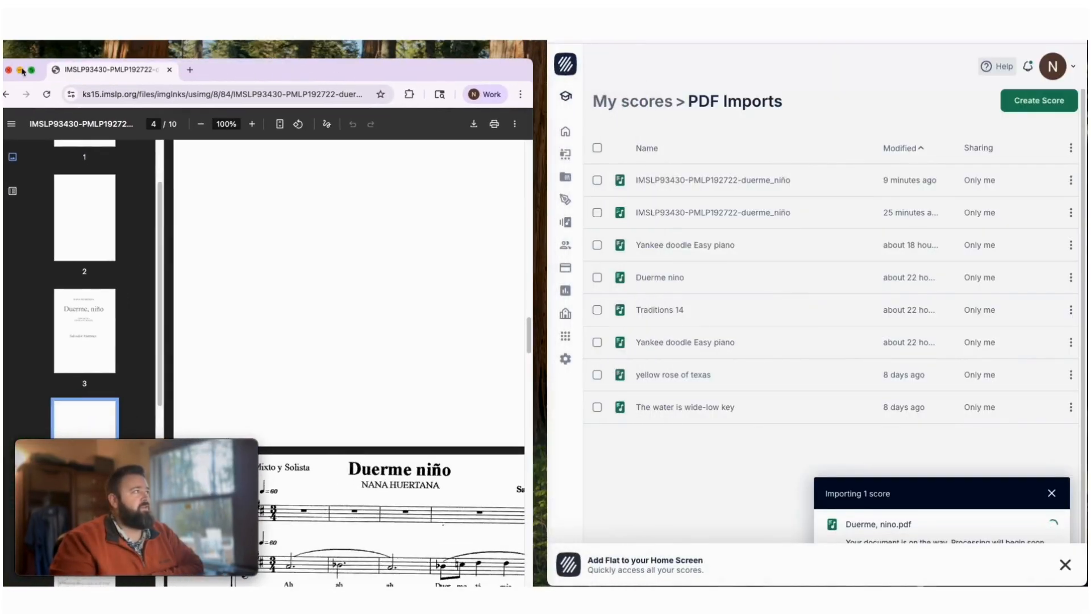
mouse_move(33, 72)
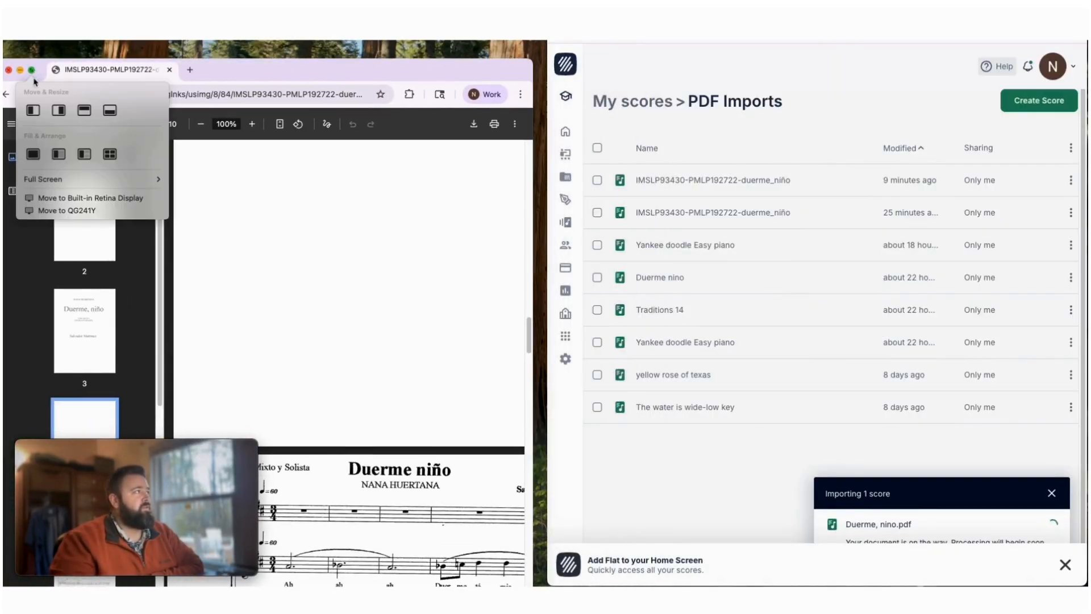
left_click(34, 110)
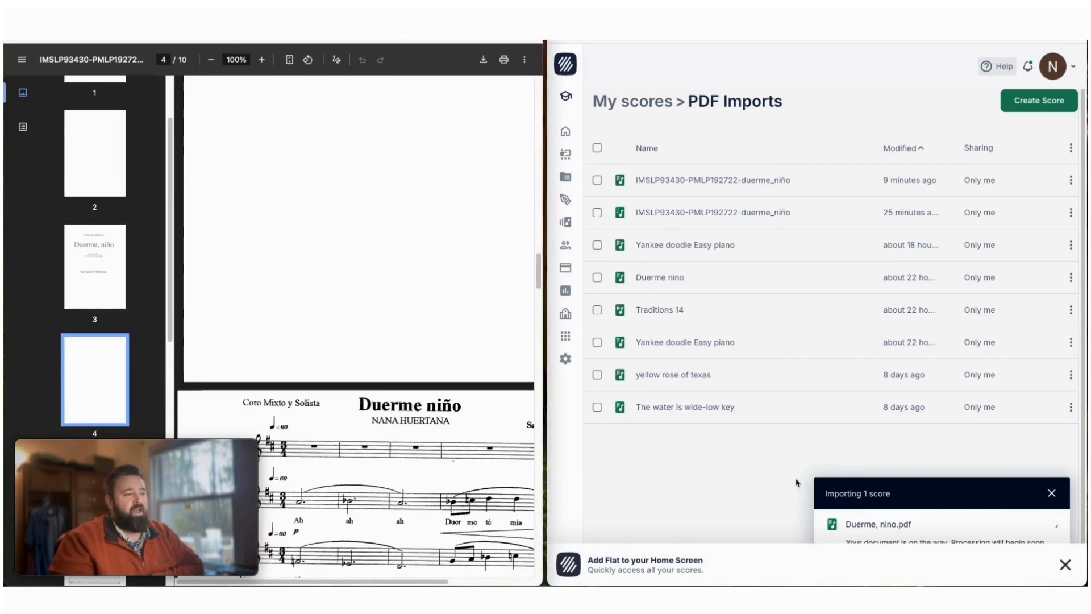
- Open the existing Duerme nino score from PDF Imports and compare it with the first music page of the source PDF
left_click(649, 278)
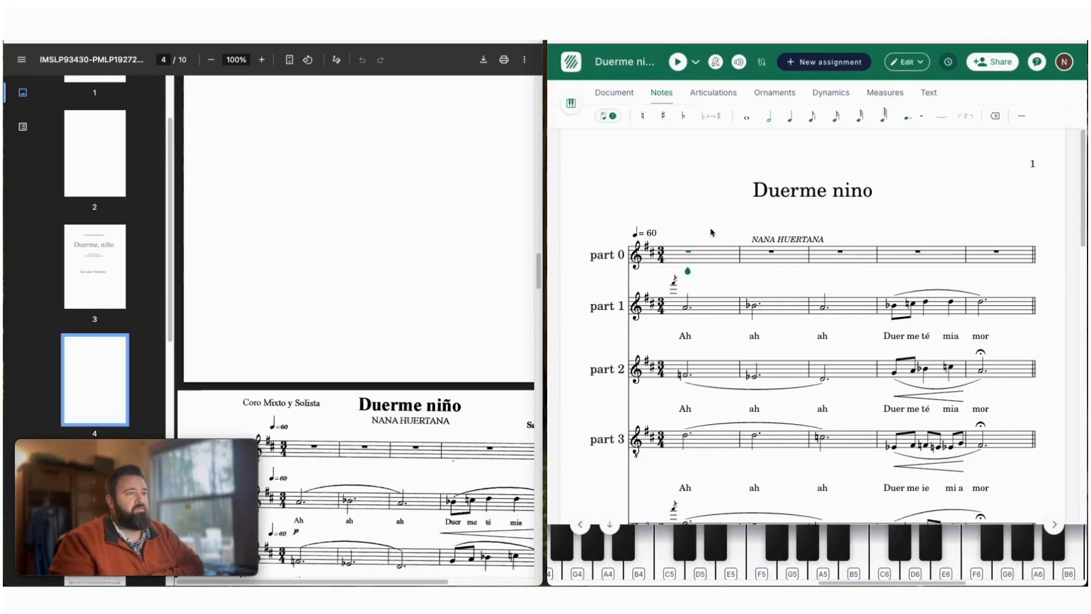
scroll(326, 367, "down", 5)
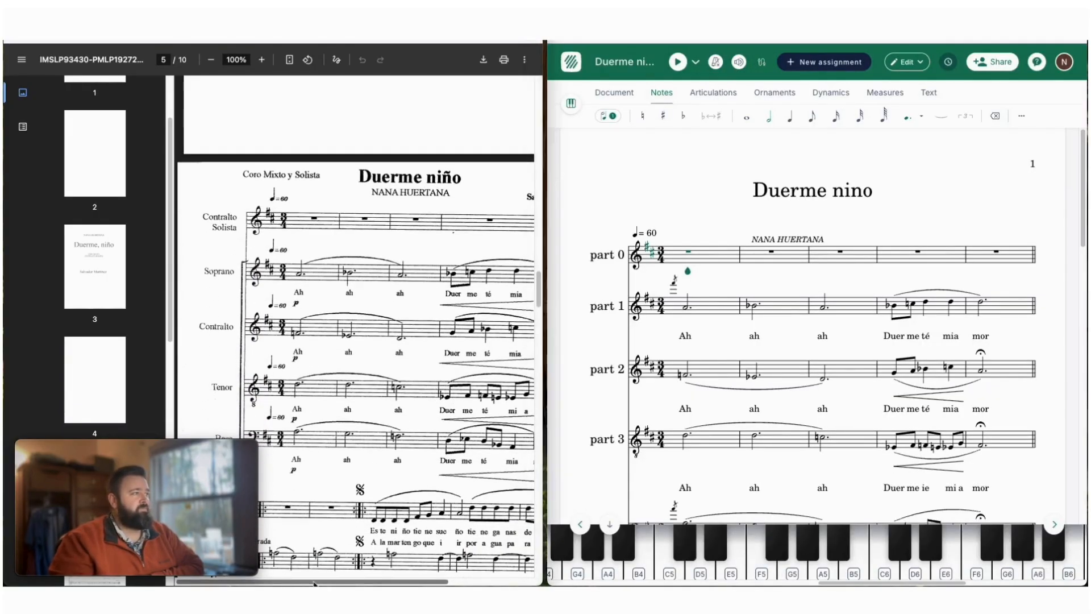
left_click_drag(306, 583, 355, 584)
scroll(454, 512, "down", 1)
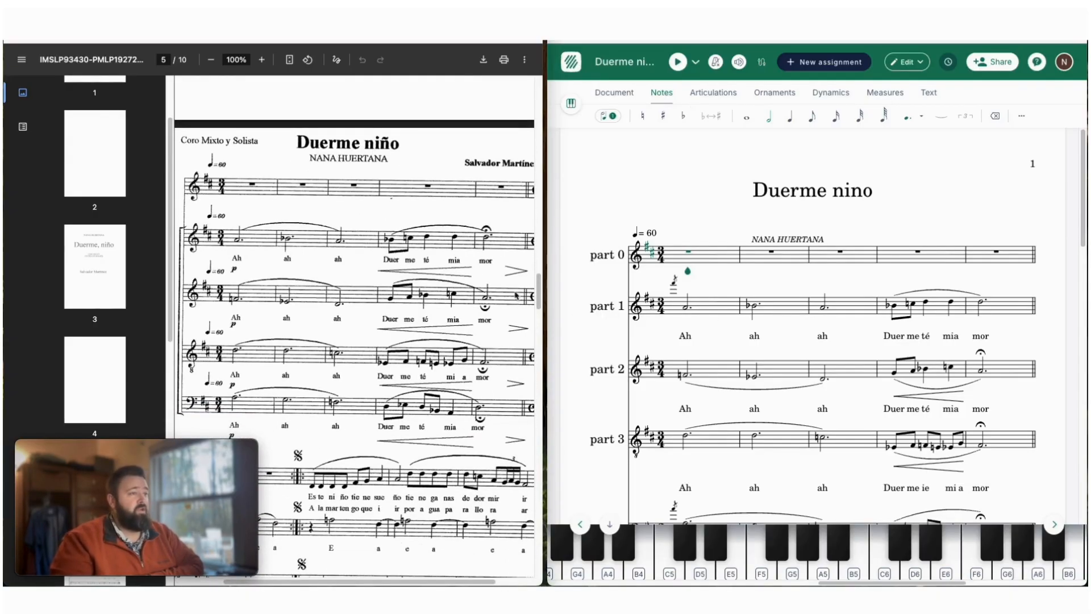
- Delete the stray grace note before the first note of part 1
left_click(675, 288)
left_click(674, 285)
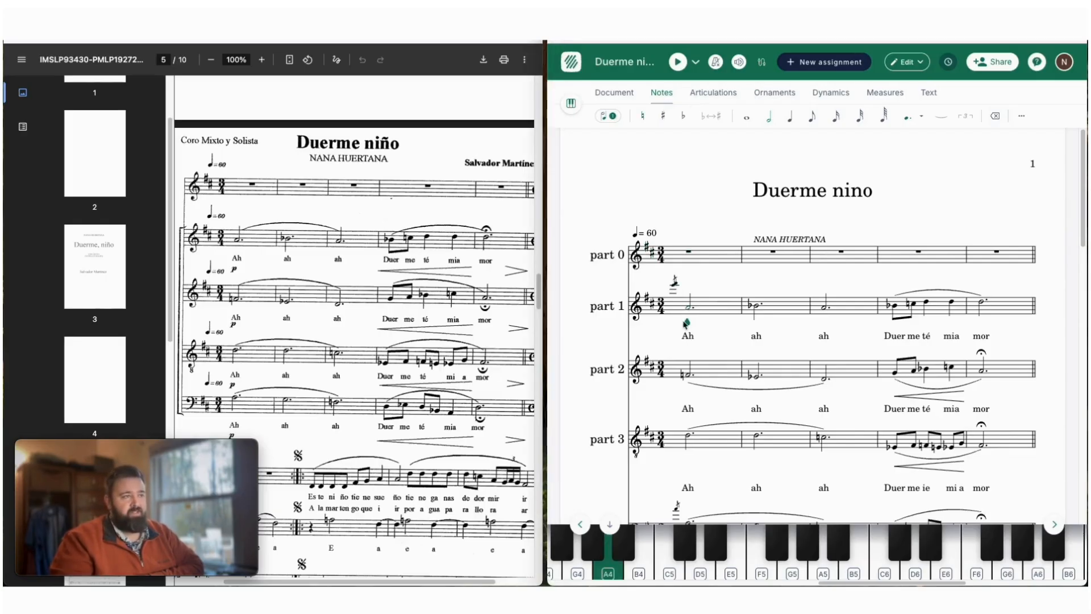
left_click(673, 288)
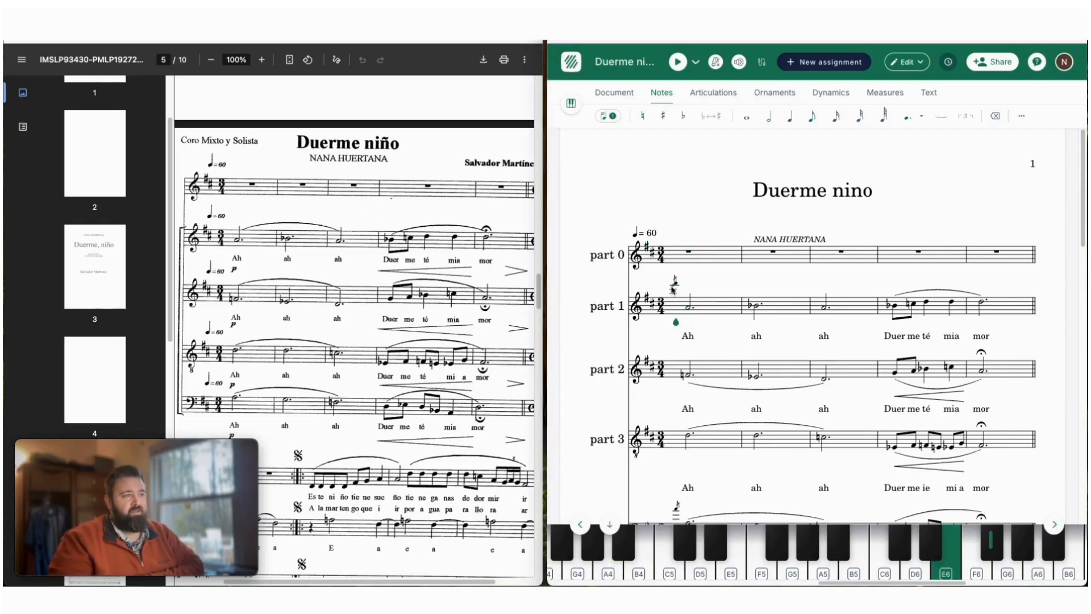
key("Delete")
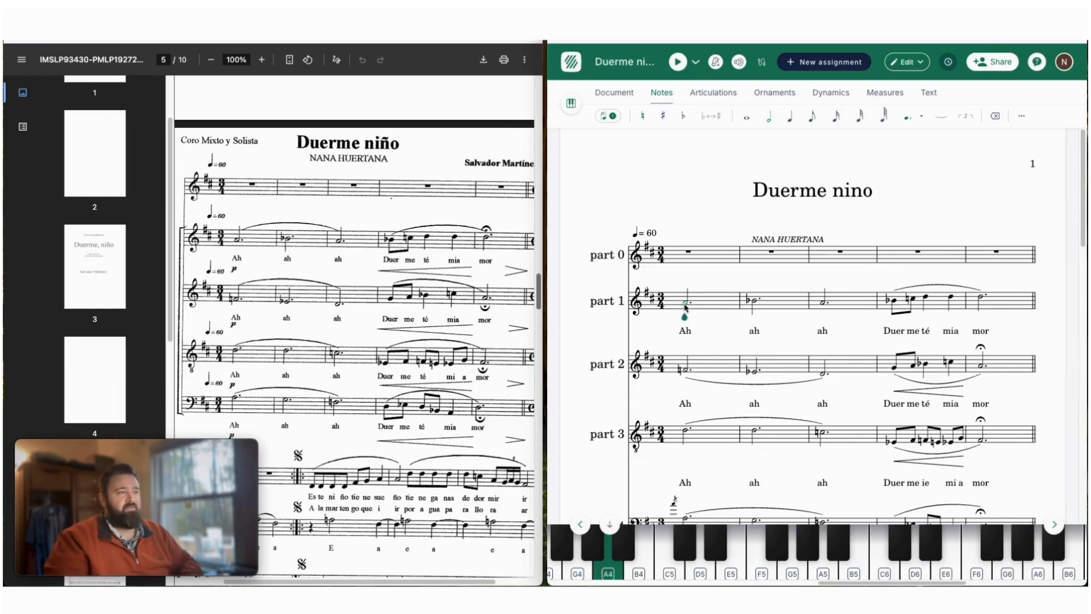
- Add a slur across the first three notes of part 1
key("shift+Right")
key("shift+Right")
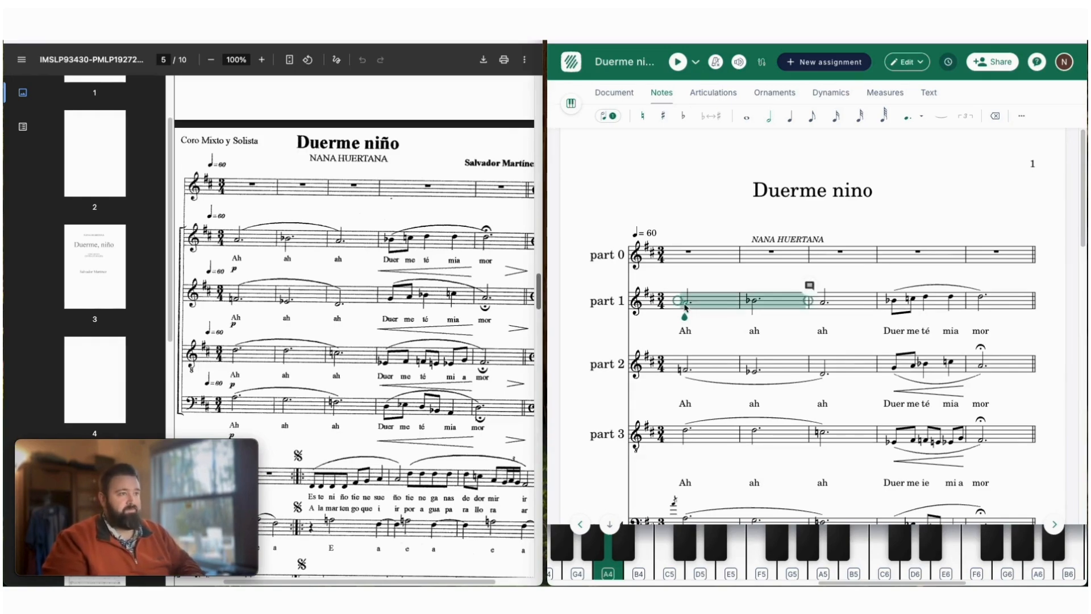
key("s")
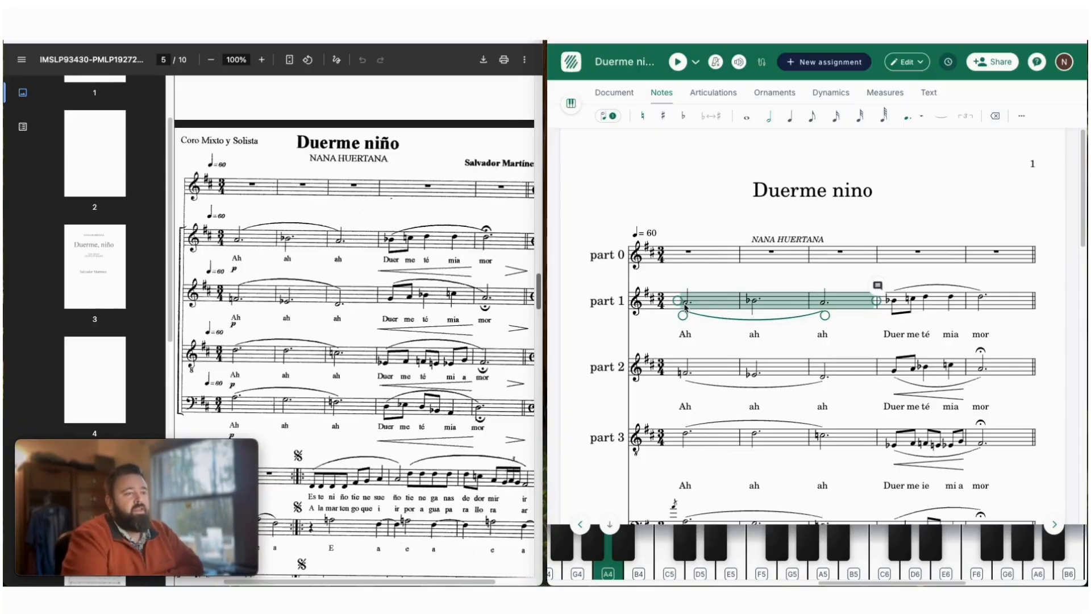
- Compare part 1 with the source PDF and add a fermata to its last note, above "mor"
scroll(897, 301, "down", 1)
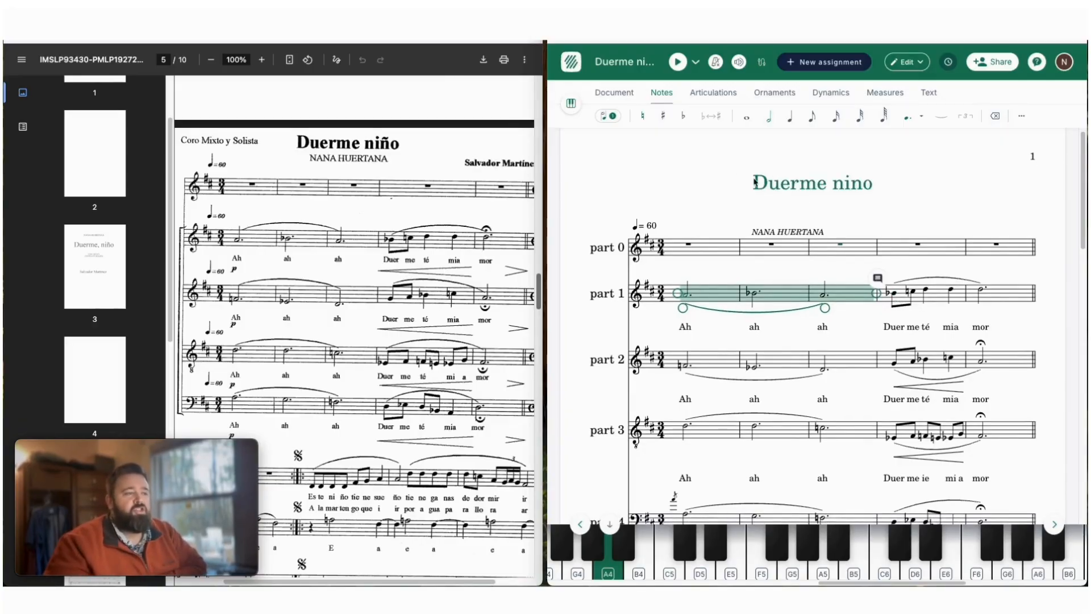
scroll(784, 193, "down", 3)
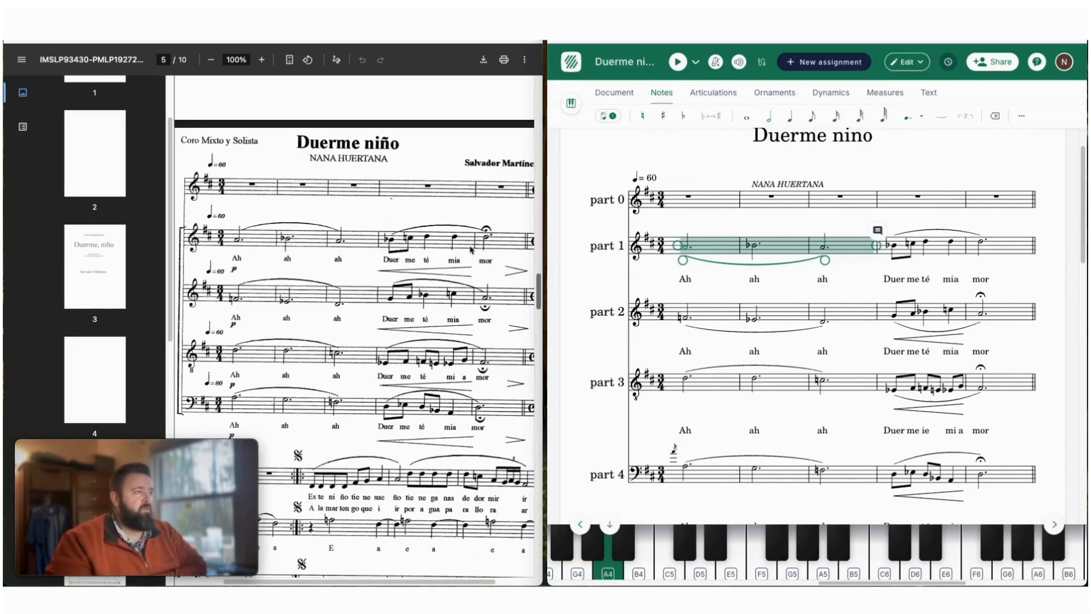
left_click(981, 244)
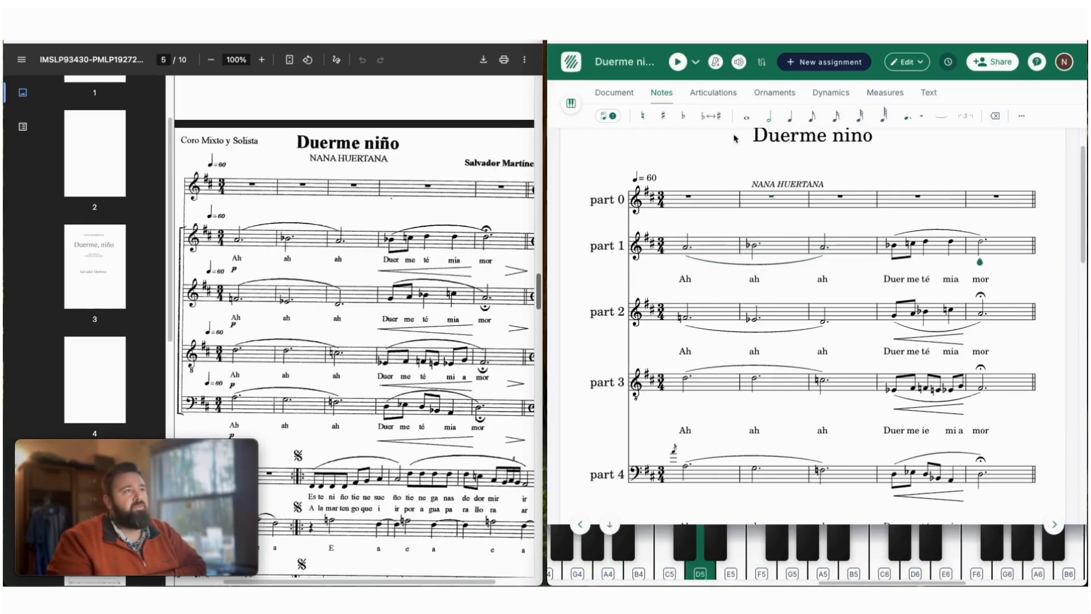
left_click(852, 98)
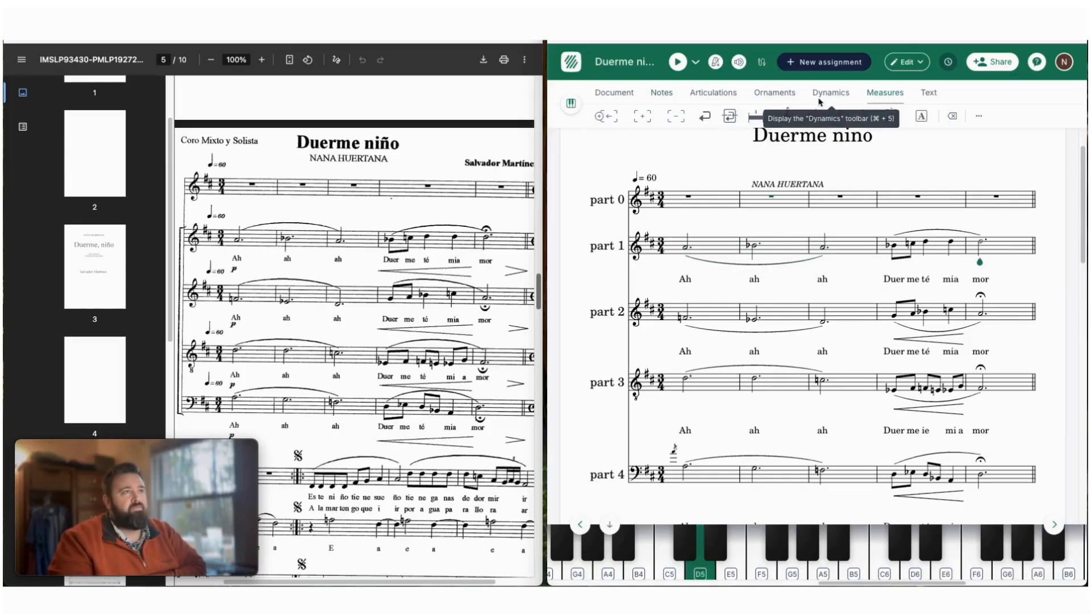
left_click(713, 93)
left_click(784, 116)
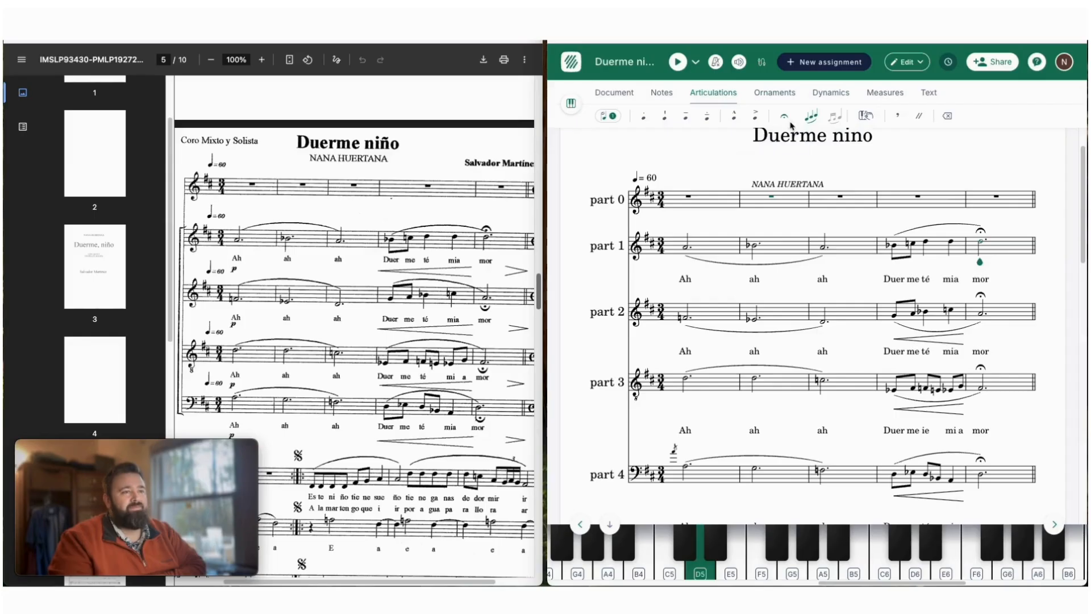